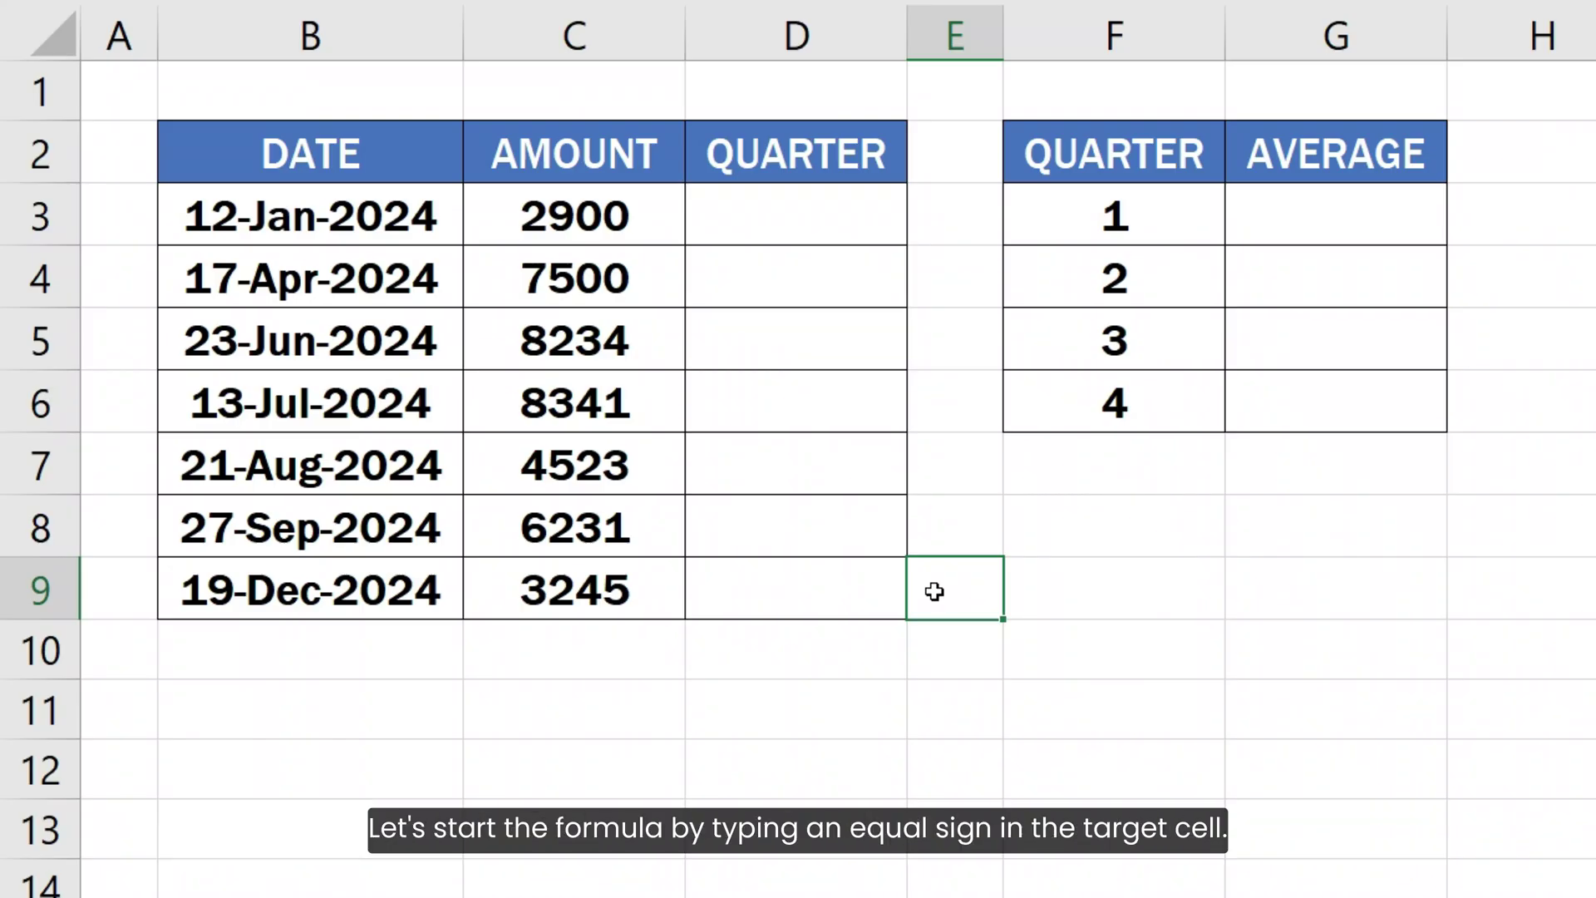
Enter =ROUNDUP( MONTH(B3)/3, 0) in D3 to get the quarter of the 12-Jan-2024 sale.
{"action": "left_click", "coordinate": [855, 219]}
{"action": "type", "text": "=ROUNDUP"}
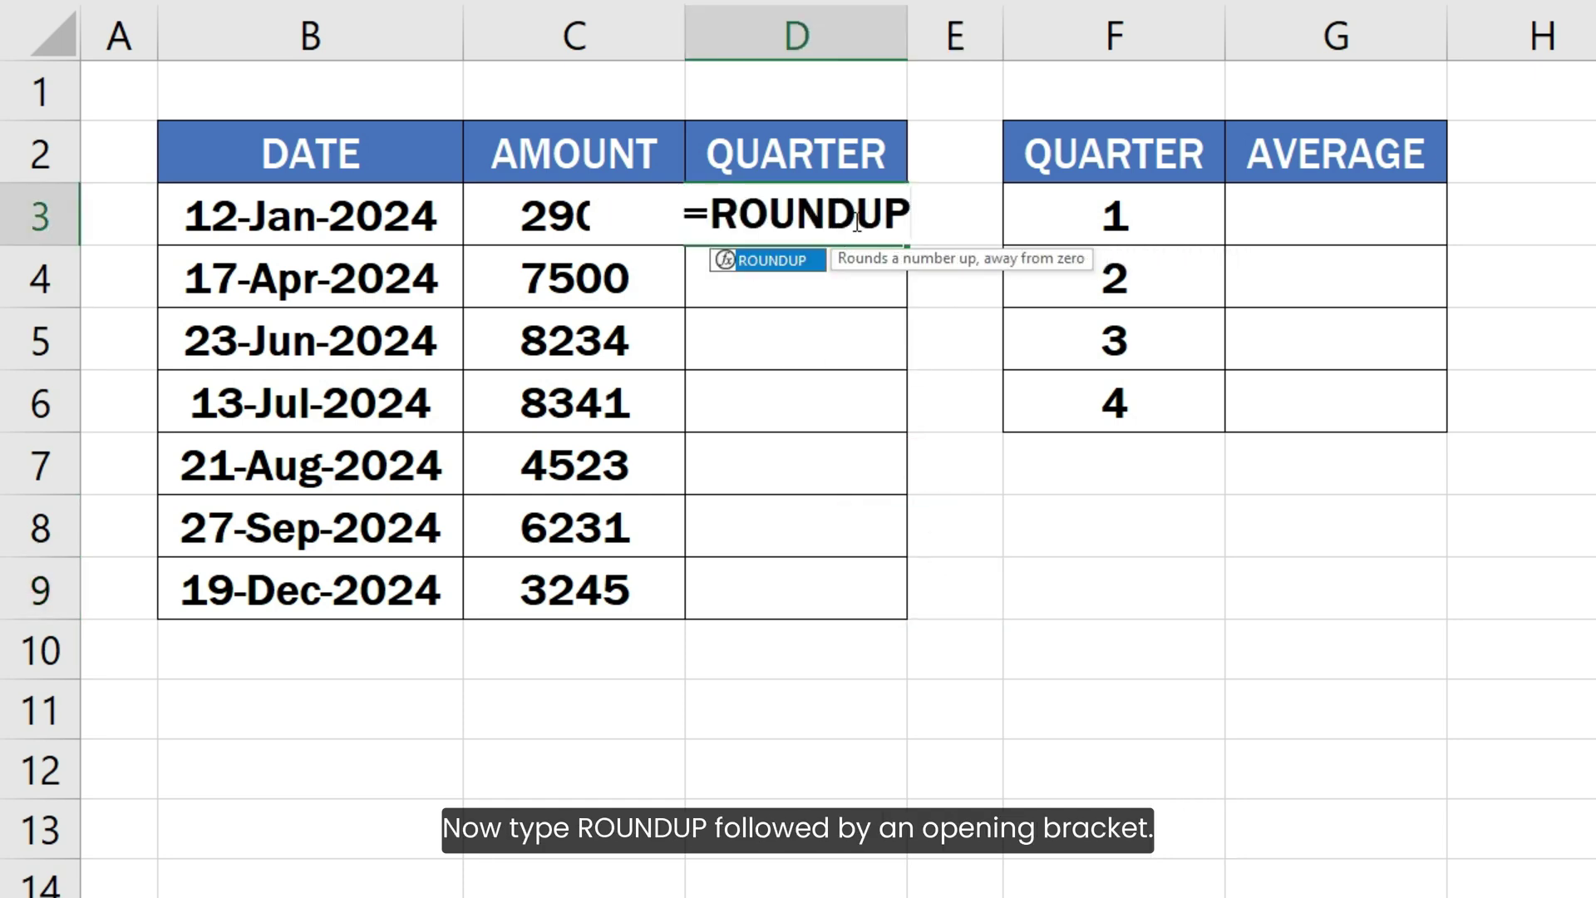
{"action": "type", "text": "("}
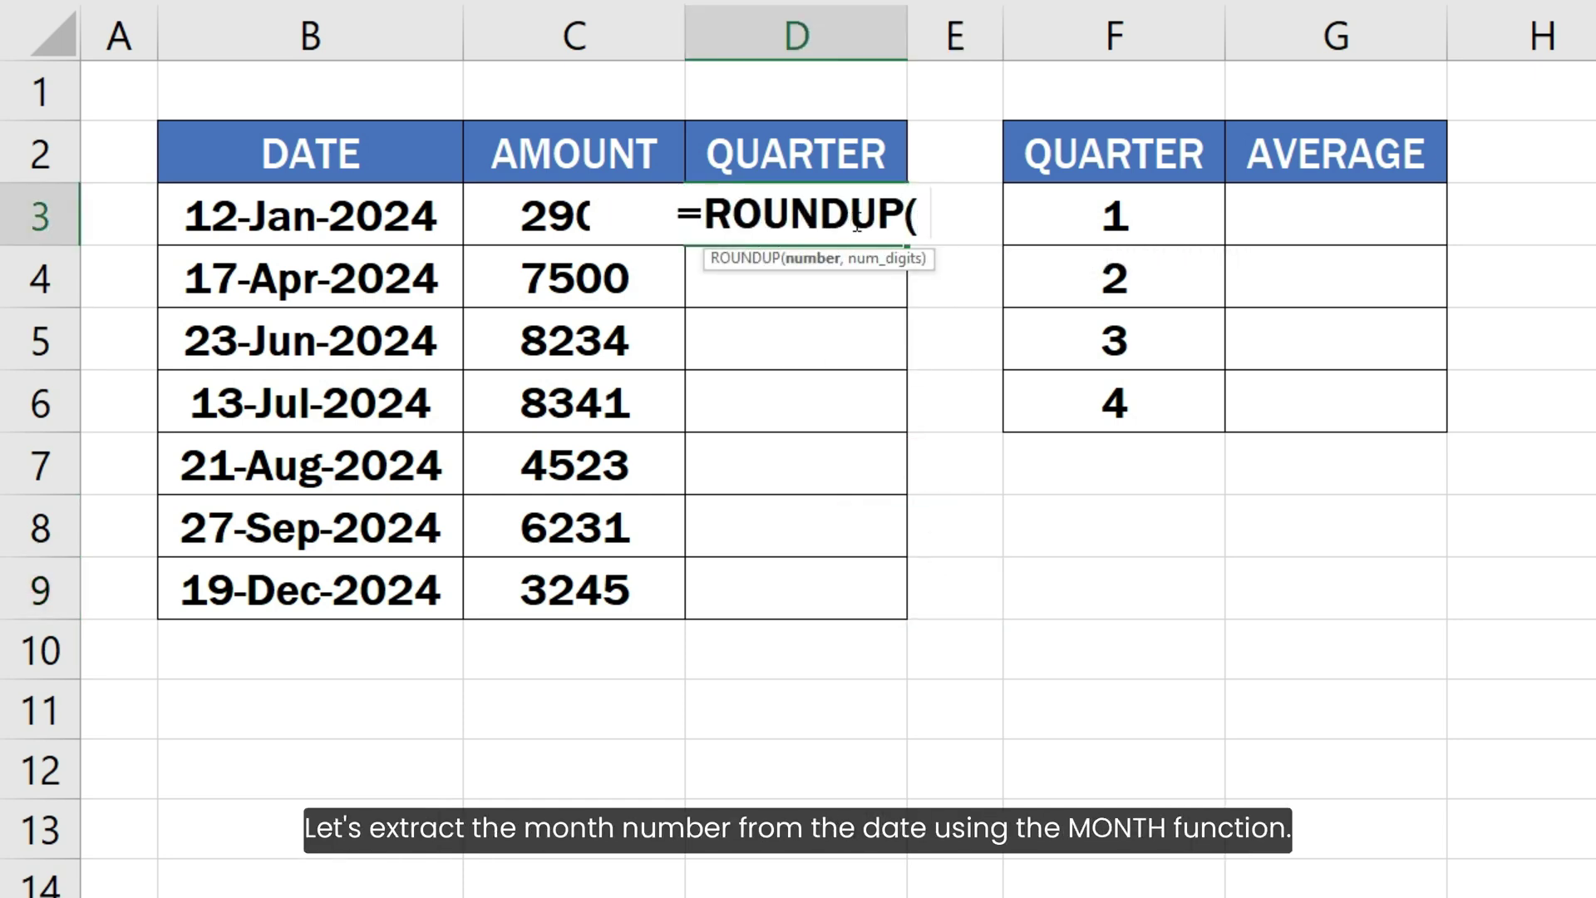
{"action": "type", "text": " MONTH"}
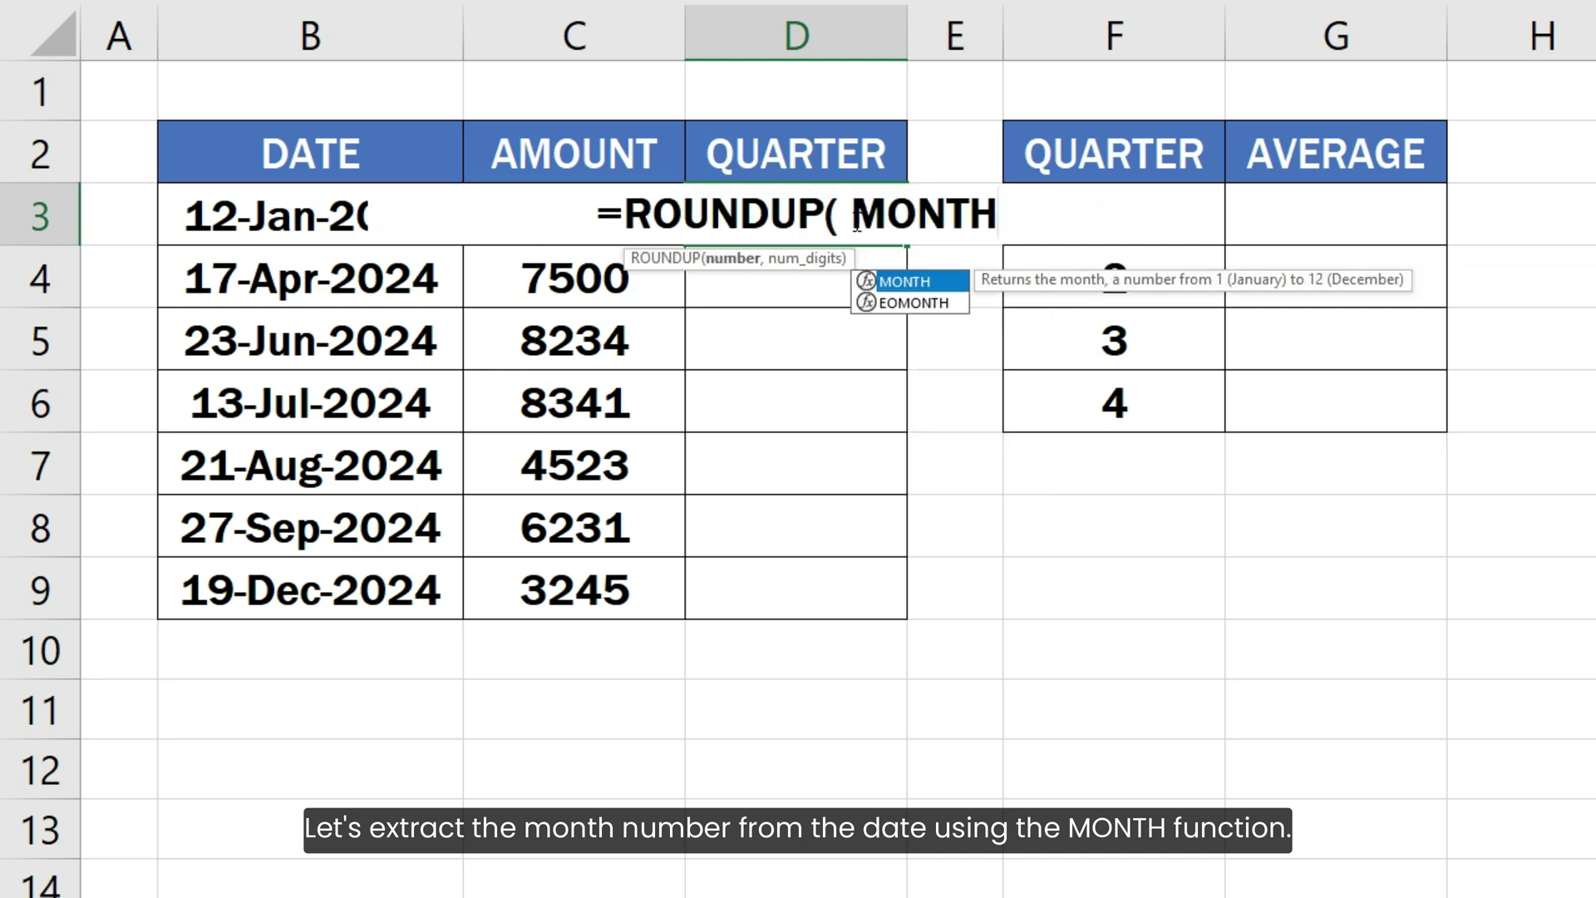
{"action": "type", "text": "("}
{"action": "left_click", "coordinate": [283, 208]}
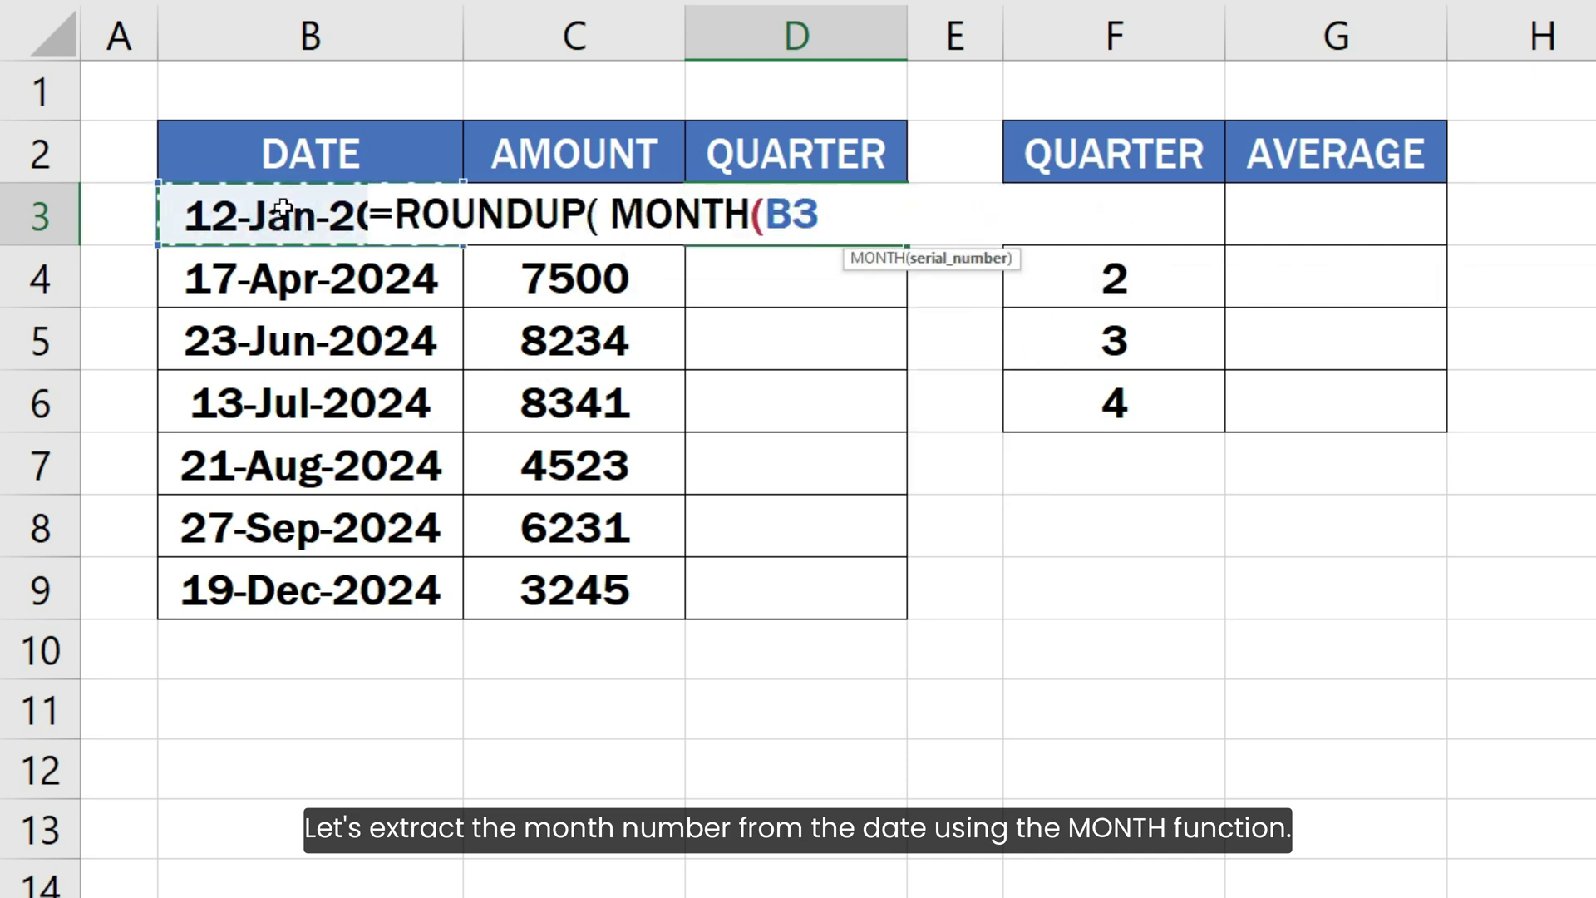
{"action": "type", "text": ")/3,"}
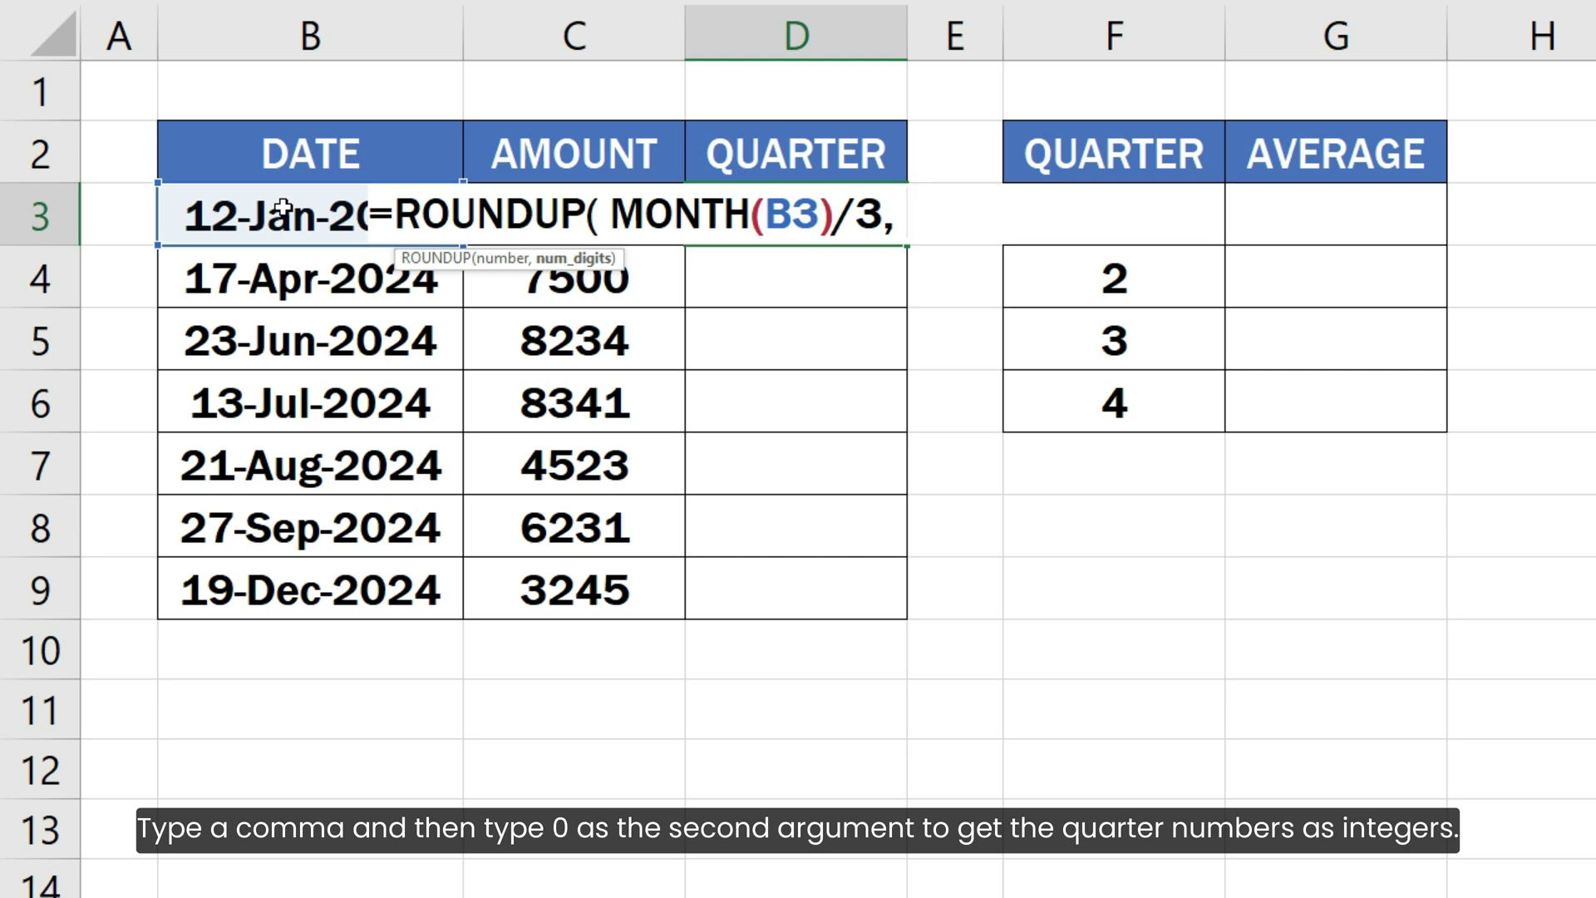
{"action": "type", "text": "0)"}
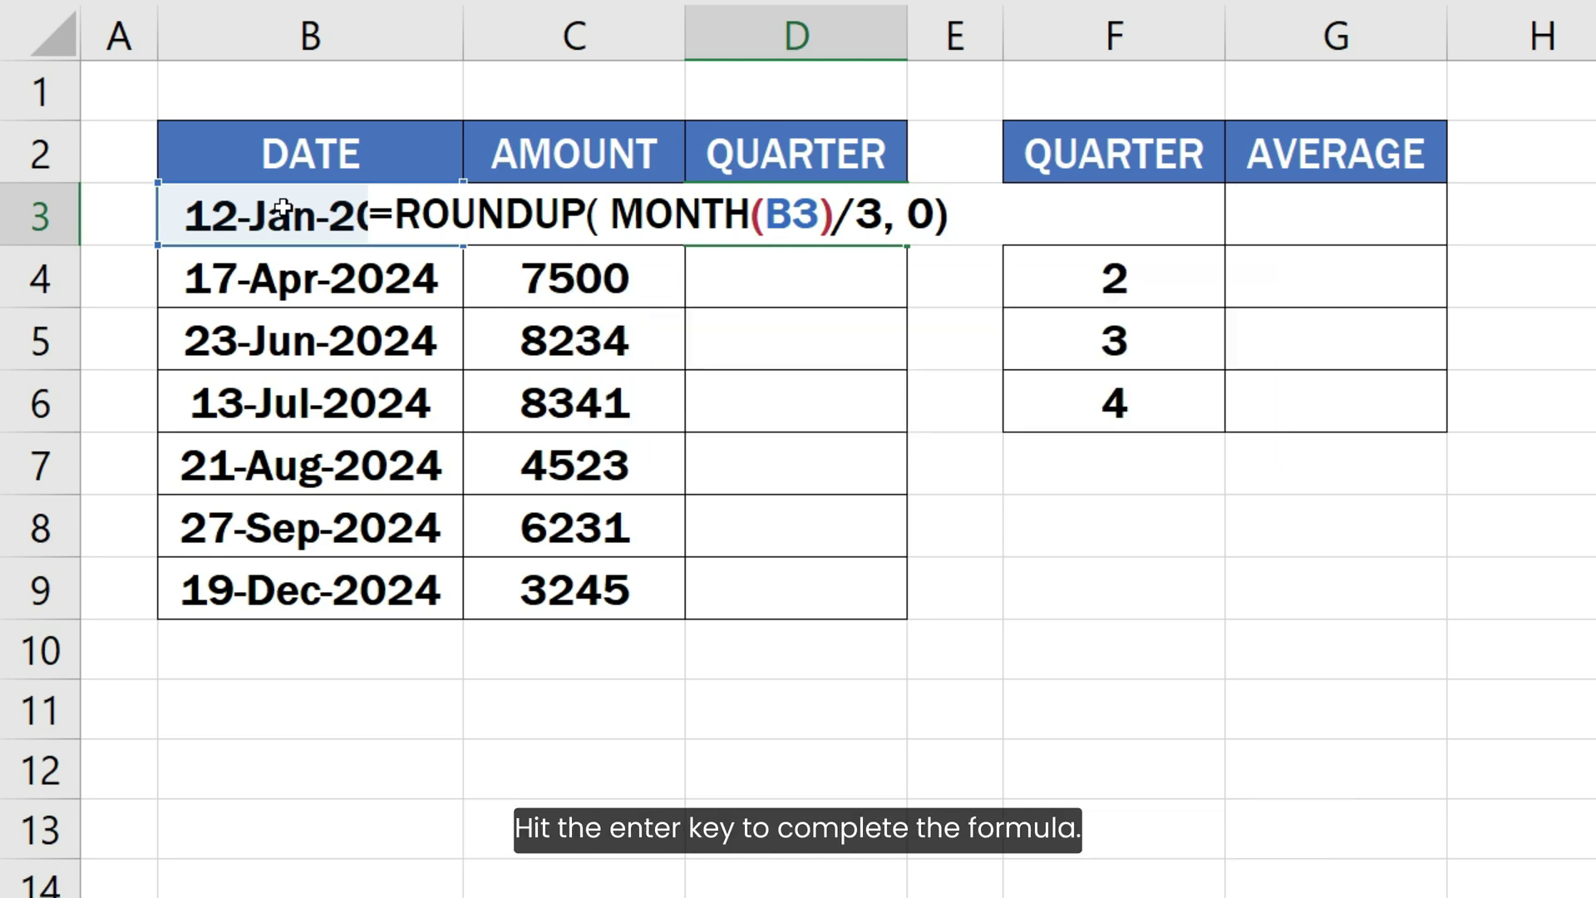
Commit the D3 quarter formula and fill it down to D9, giving 1, 2, 2, 3, 3, 3, 4.
{"action": "key", "text": "Return"}
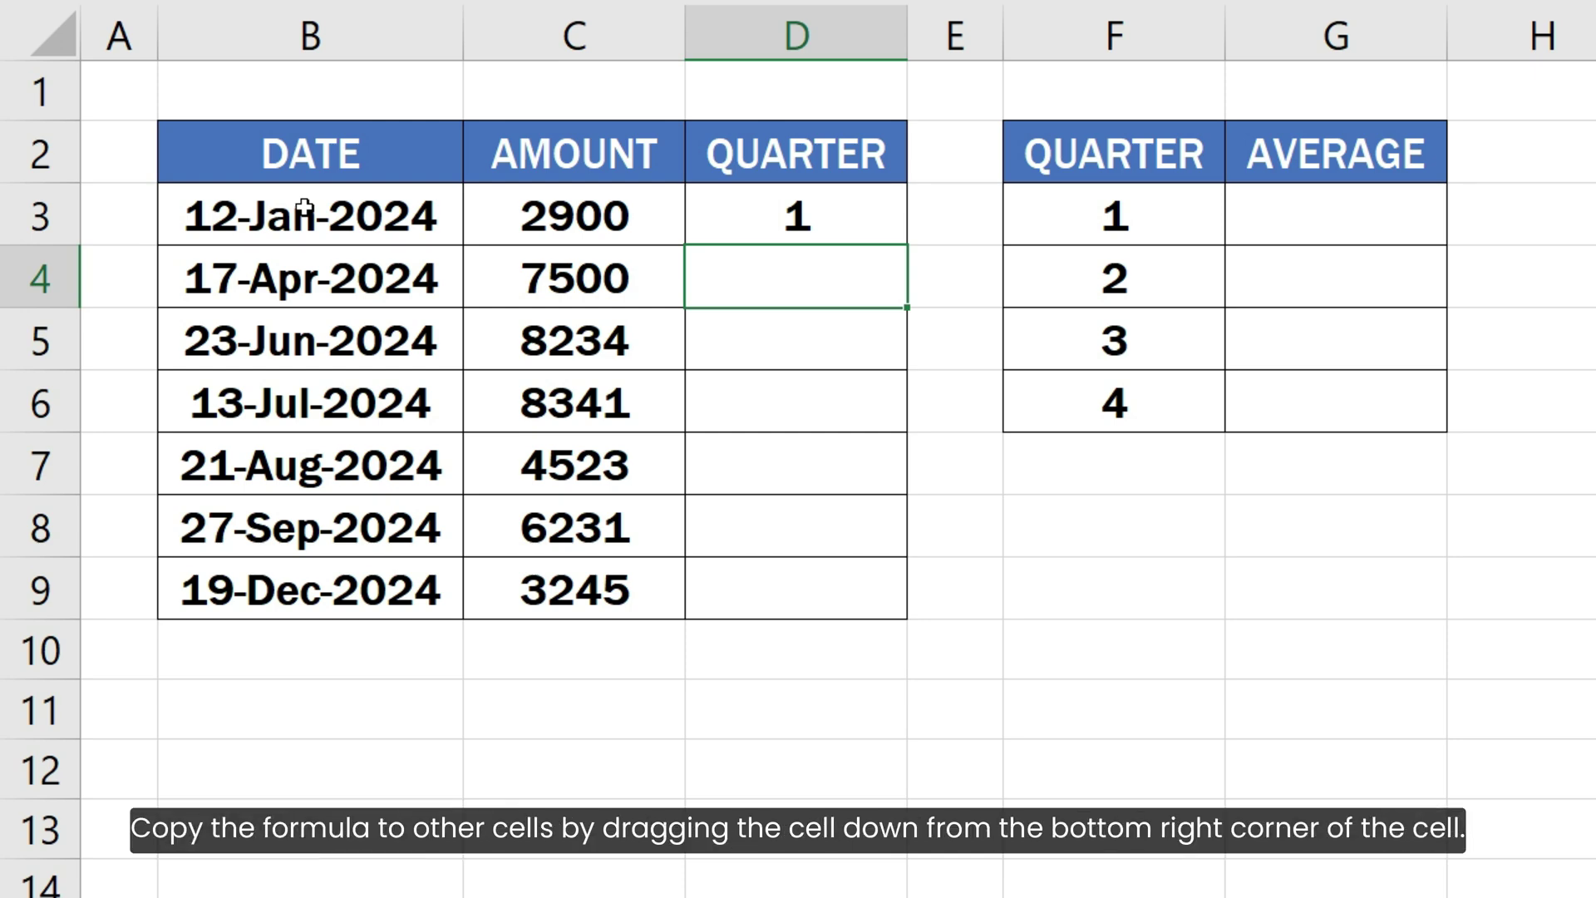
{"action": "left_click", "coordinate": [785, 226]}
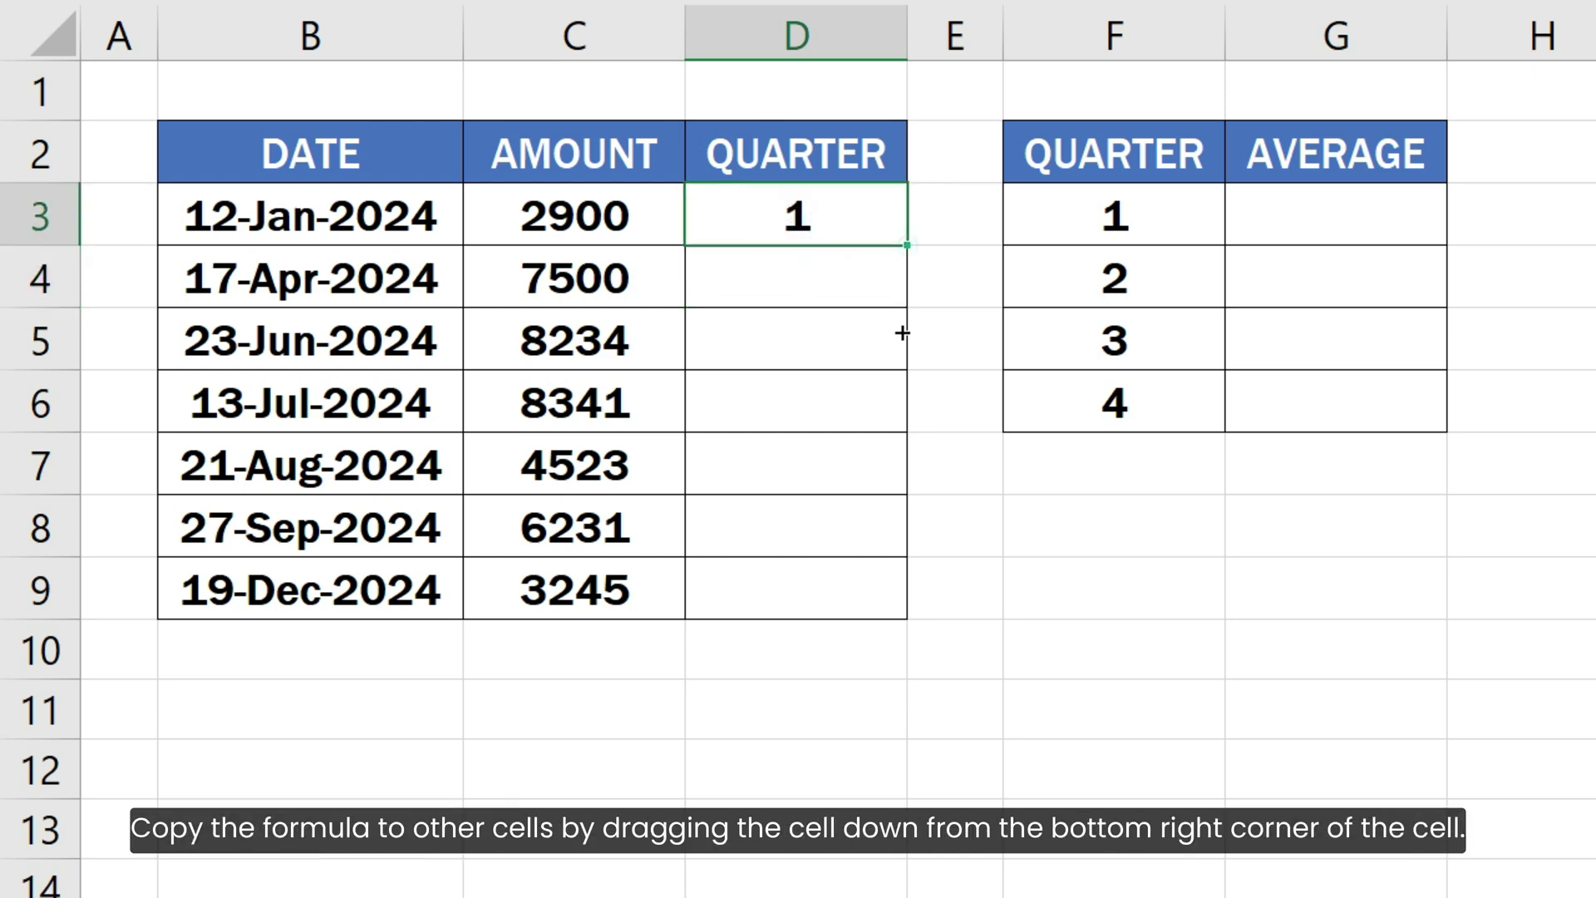
{"action": "left_click_drag", "start_coordinate": [906, 245], "coordinate": [894, 617]}
{"action": "left_click", "coordinate": [966, 585]}
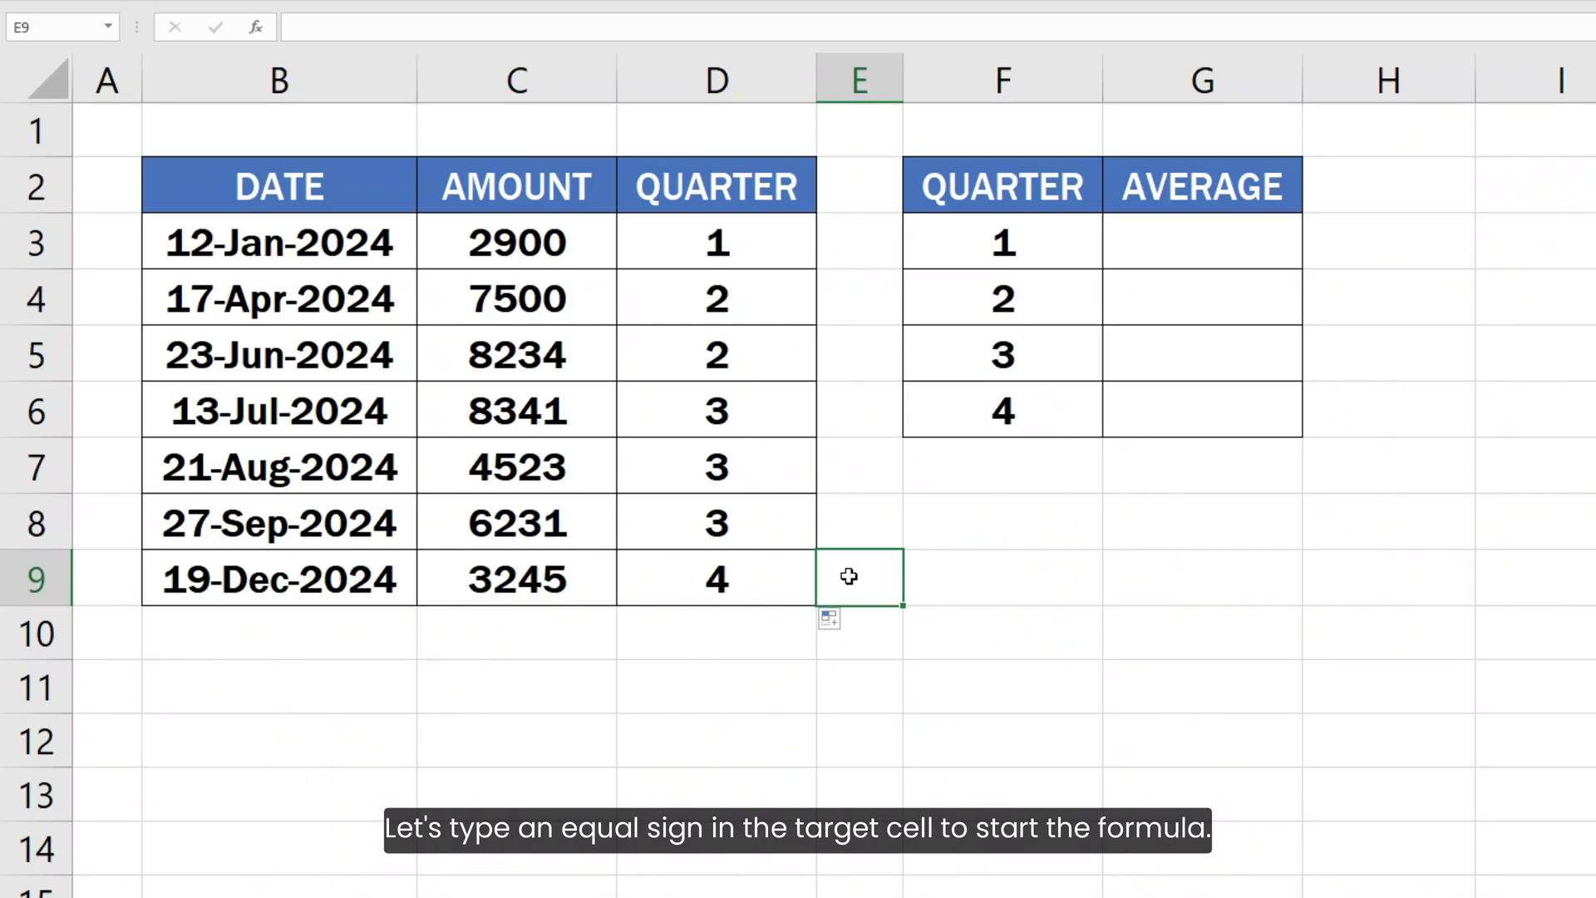
Type =AVERAGEIFS(C3:C9, D3:D9, F3) in G3 to average quarter 1 amounts.
{"action": "left_click", "coordinate": [1175, 249]}
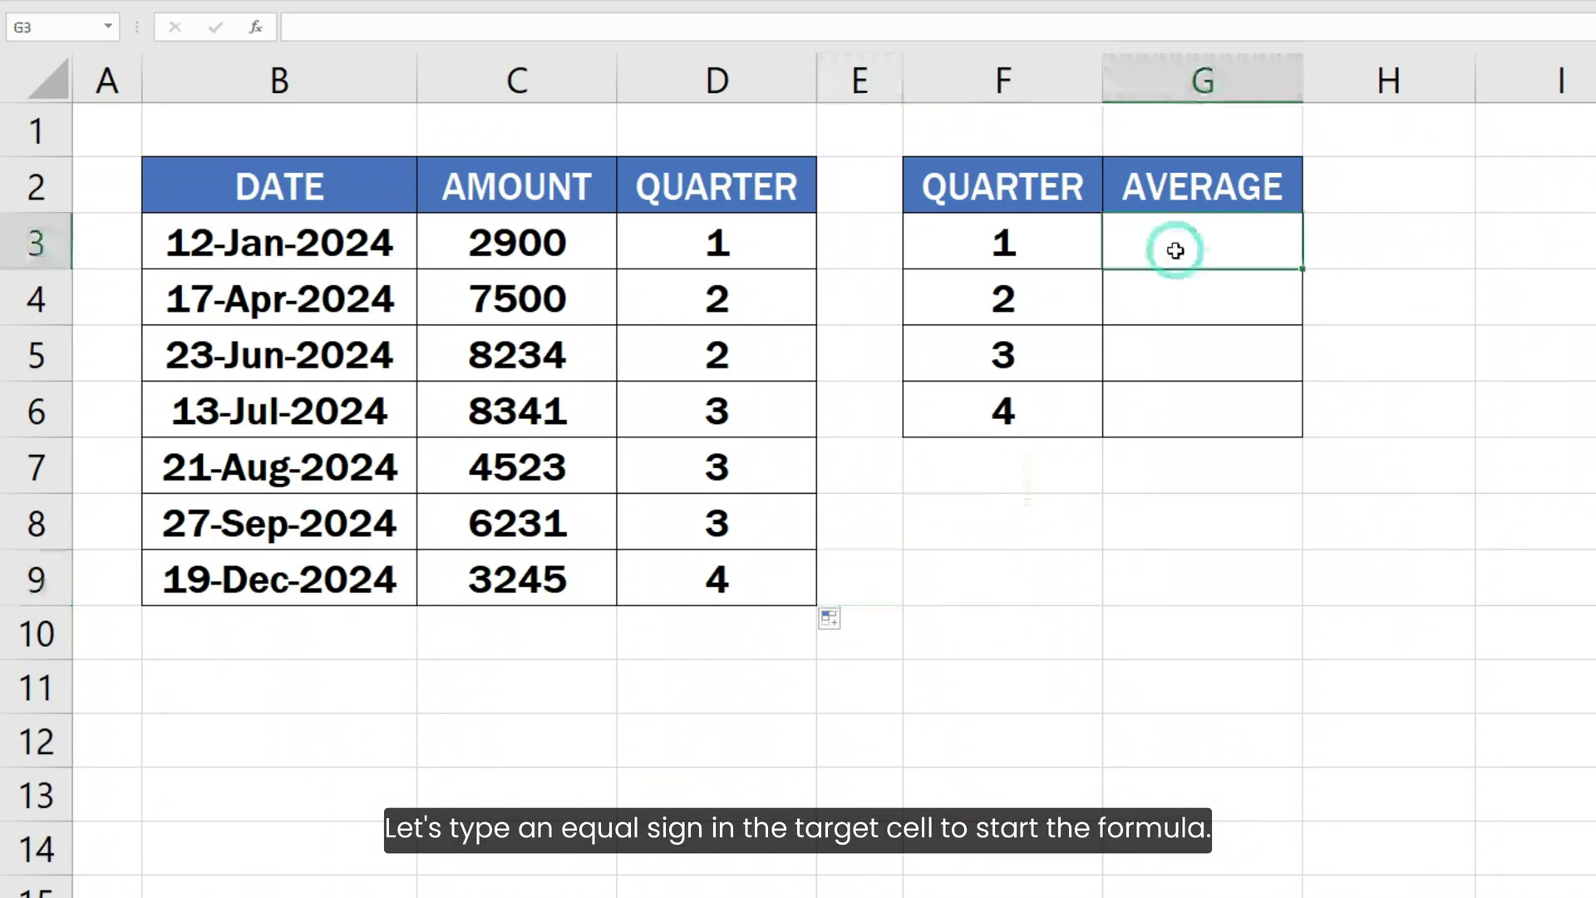
{"action": "type", "text": "=AVERAGEIFS("}
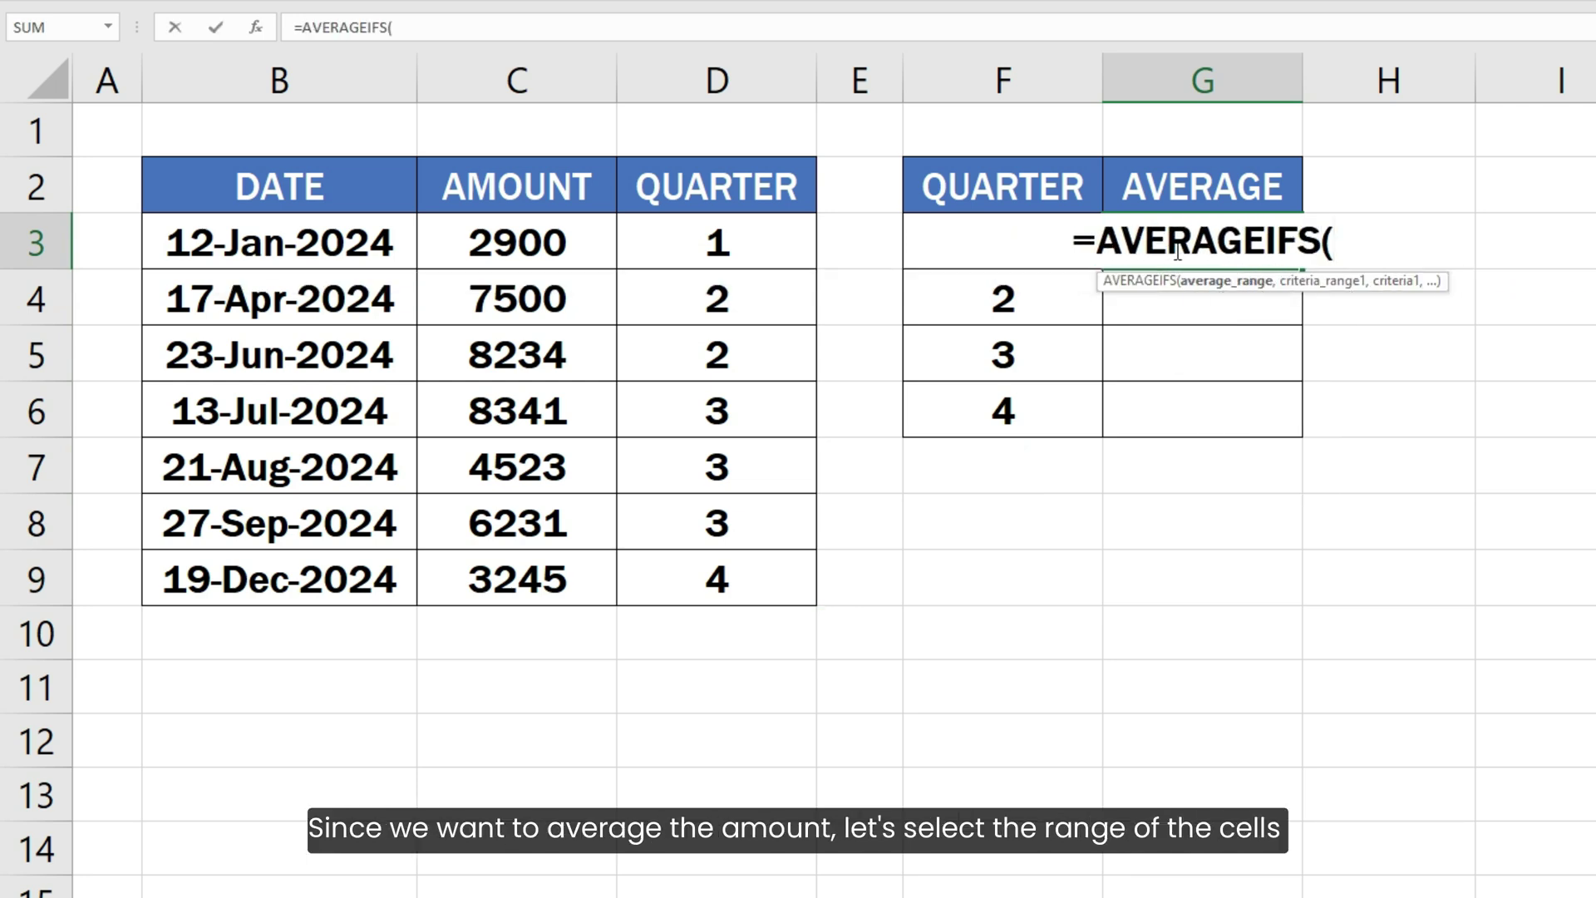
{"action": "left_click_drag", "start_coordinate": [567, 253], "coordinate": [550, 567]}
{"action": "type", "text": ","}
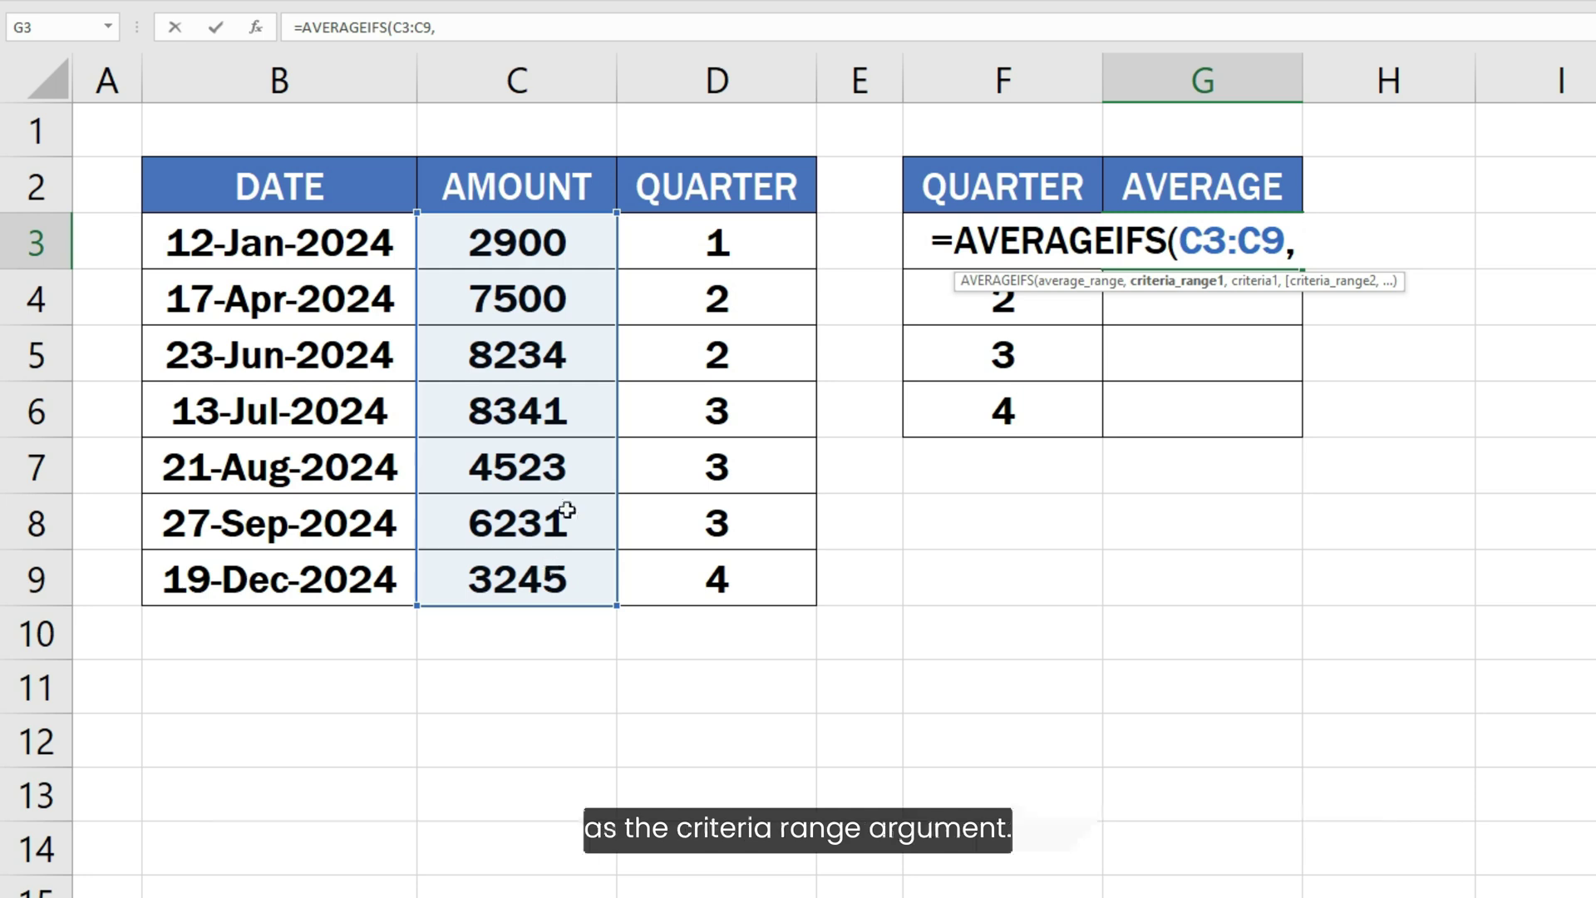
{"action": "left_click_drag", "start_coordinate": [684, 247], "coordinate": [713, 588]}
{"action": "type", "text": ","}
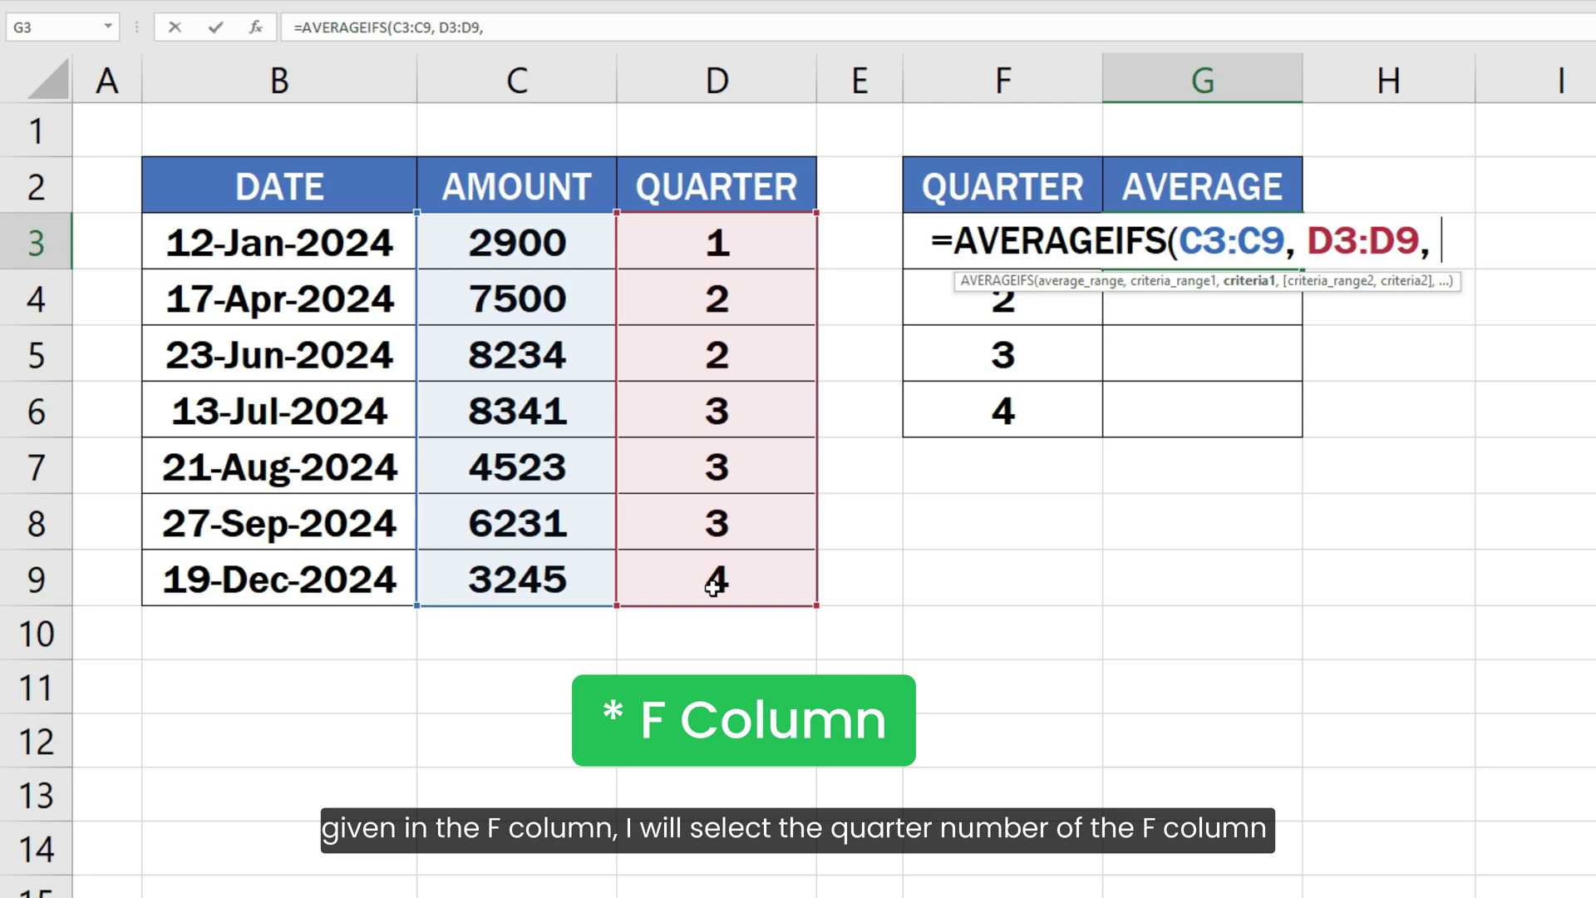
{"action": "type", "text": "F3"}
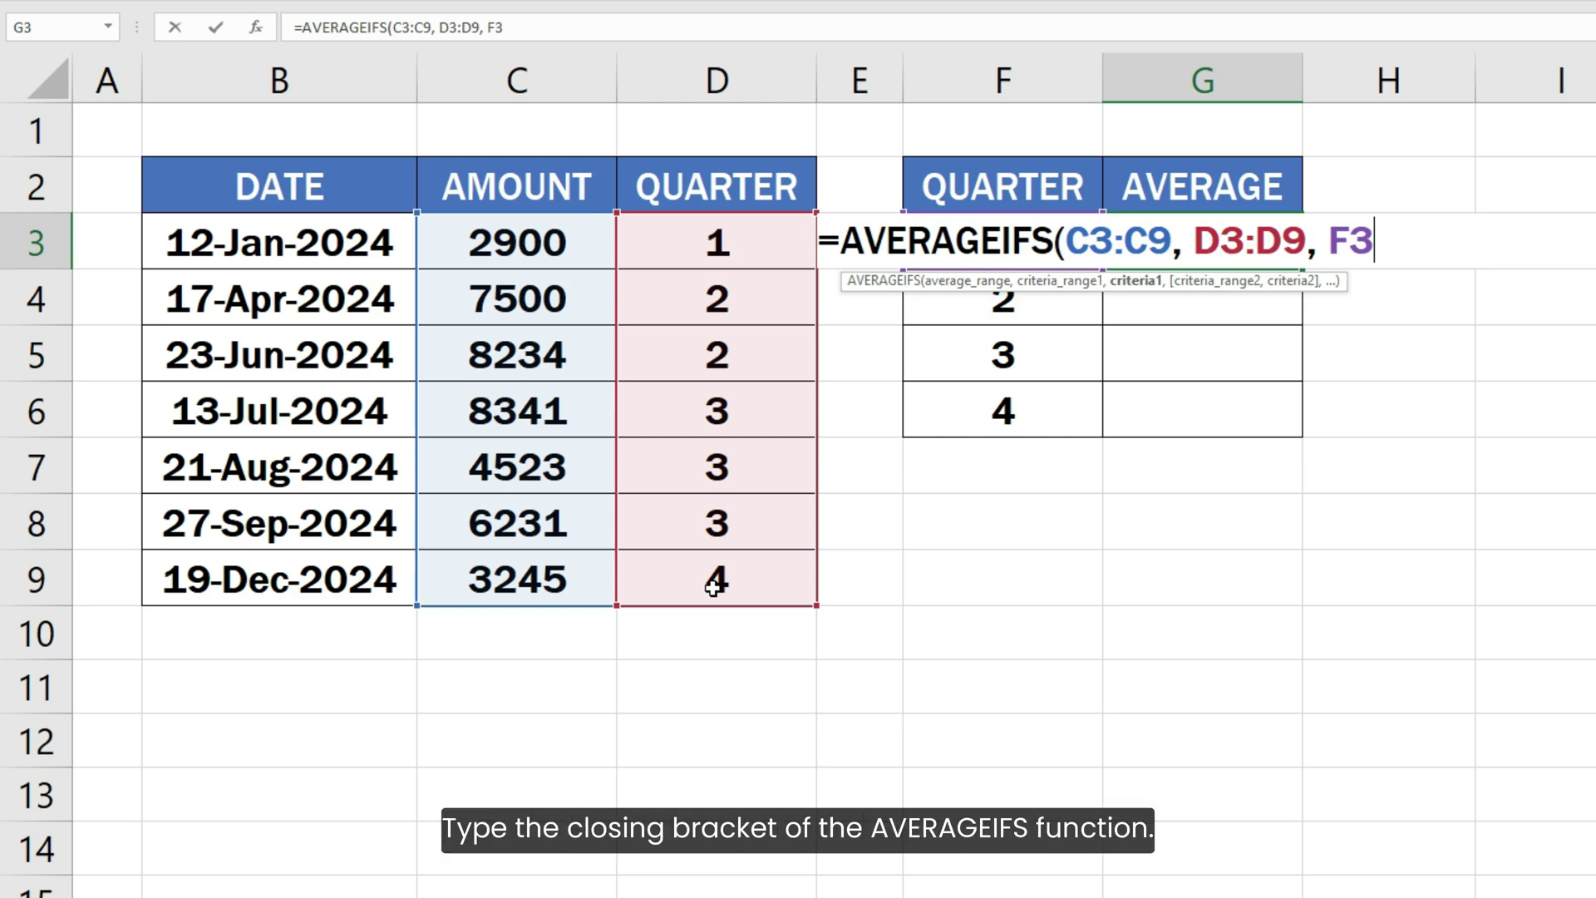
{"action": "type", "text": ")"}
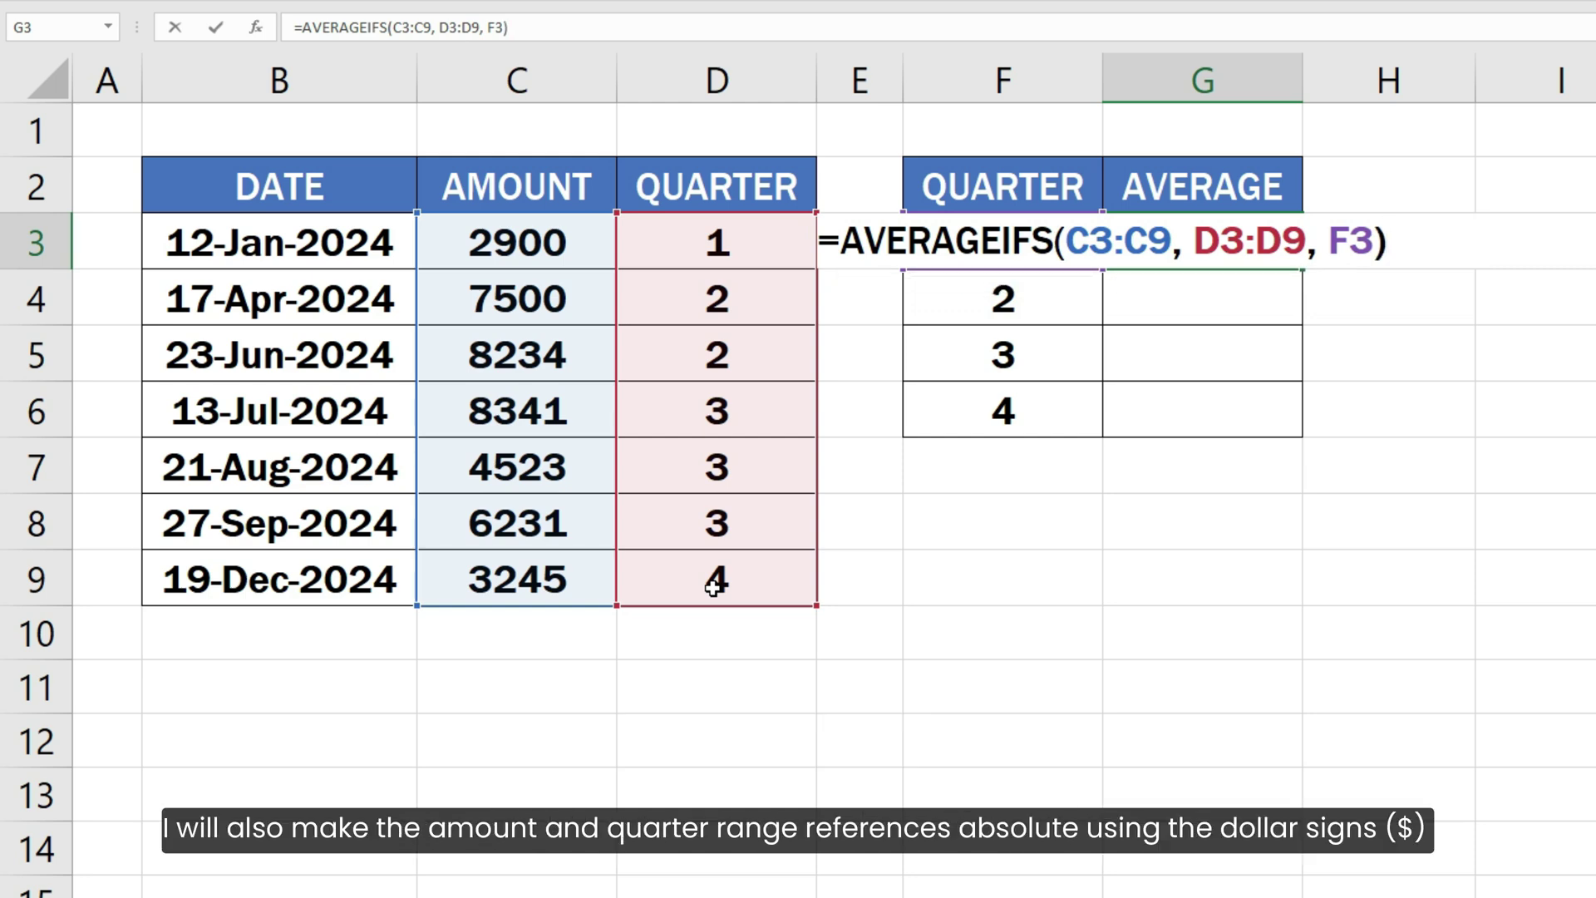
Make the amount range absolute as $C$3:$C$9 in the G3 formula.
{"action": "left_click", "coordinate": [1074, 252]}
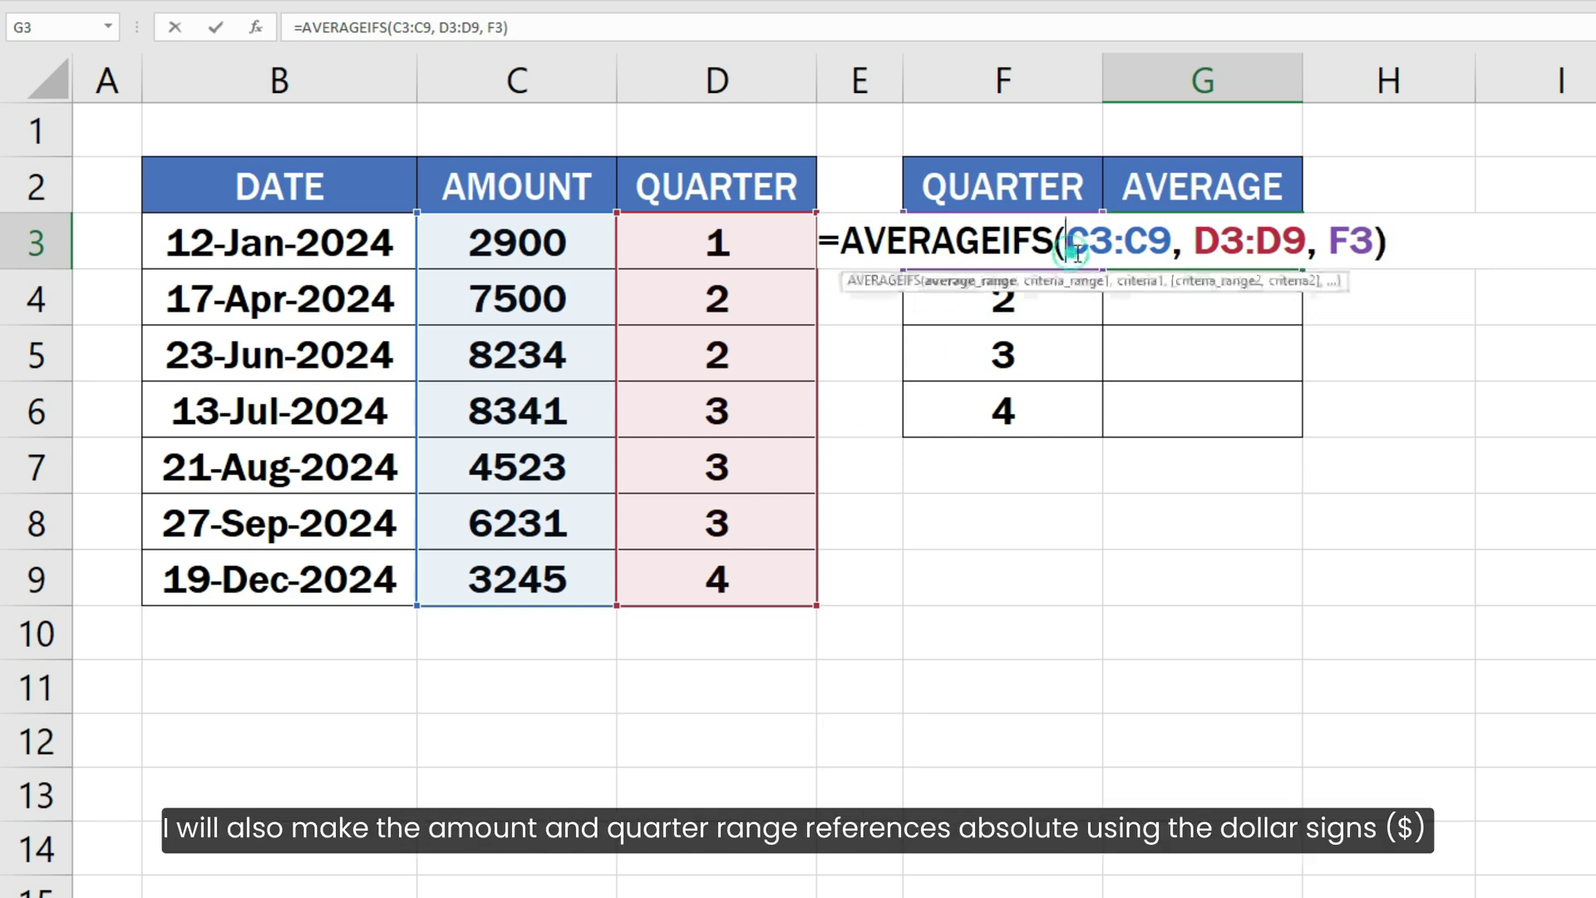
{"action": "type", "text": "$"}
{"action": "left_click", "coordinate": [1116, 247]}
{"action": "type", "text": "$"}
{"action": "left_click", "coordinate": [1170, 247]}
{"action": "type", "text": "$"}
{"action": "left_click", "coordinate": [1221, 247]}
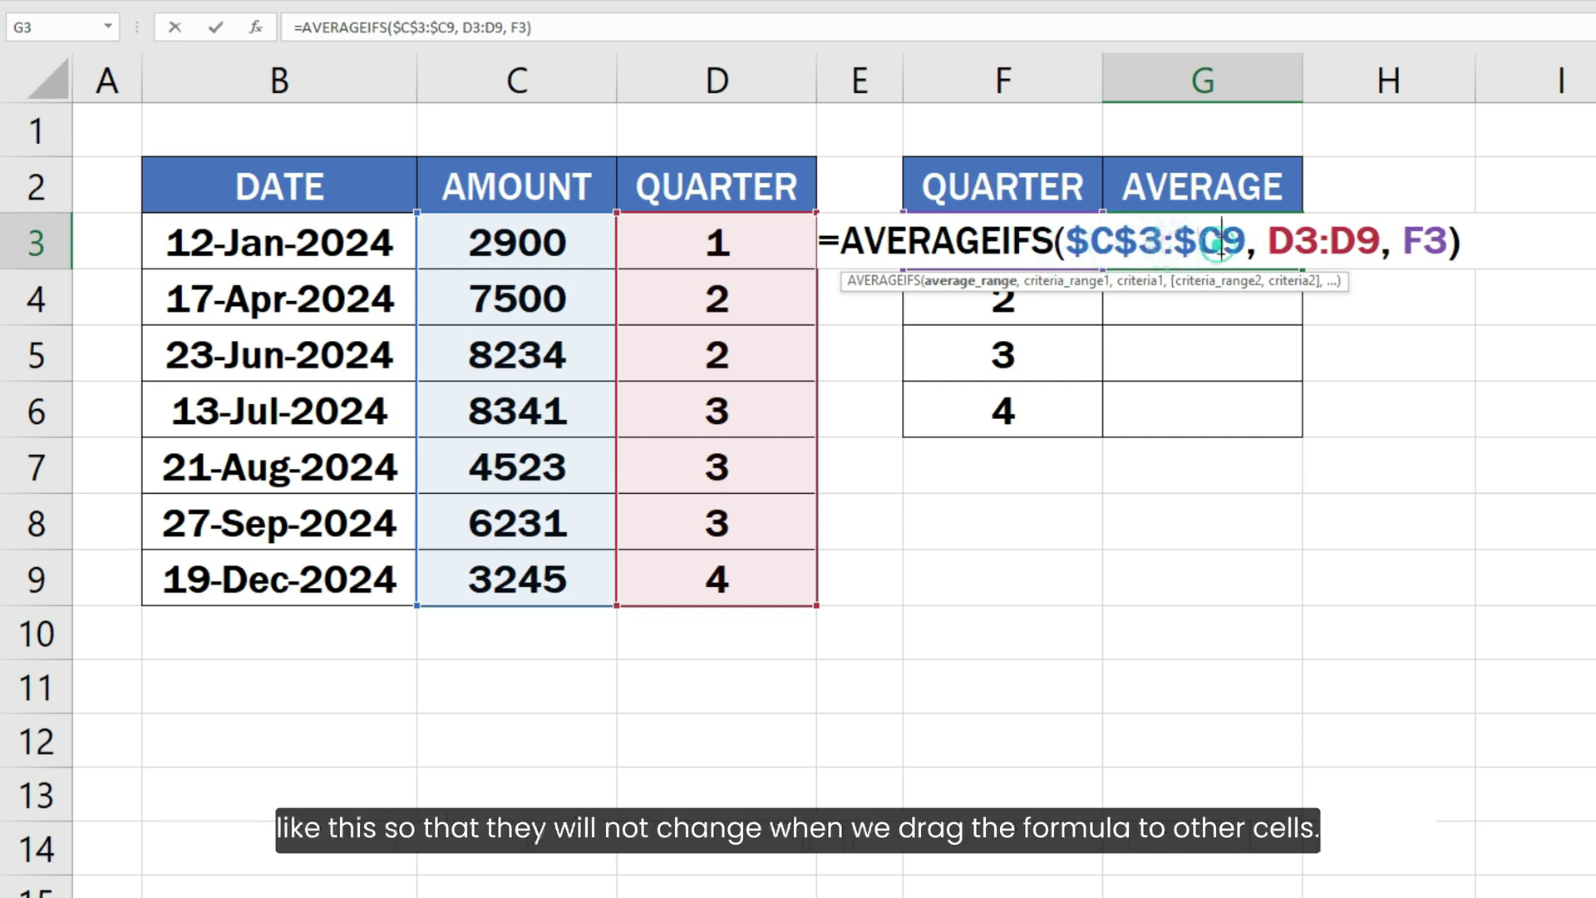
{"action": "type", "text": "$"}
Make the quarter range absolute as $D$3:$D$9 in the G3 formula.
{"action": "left_click", "coordinate": [1293, 242]}
{"action": "type", "text": "$"}
{"action": "left_click", "coordinate": [1340, 246]}
{"action": "type", "text": "$"}
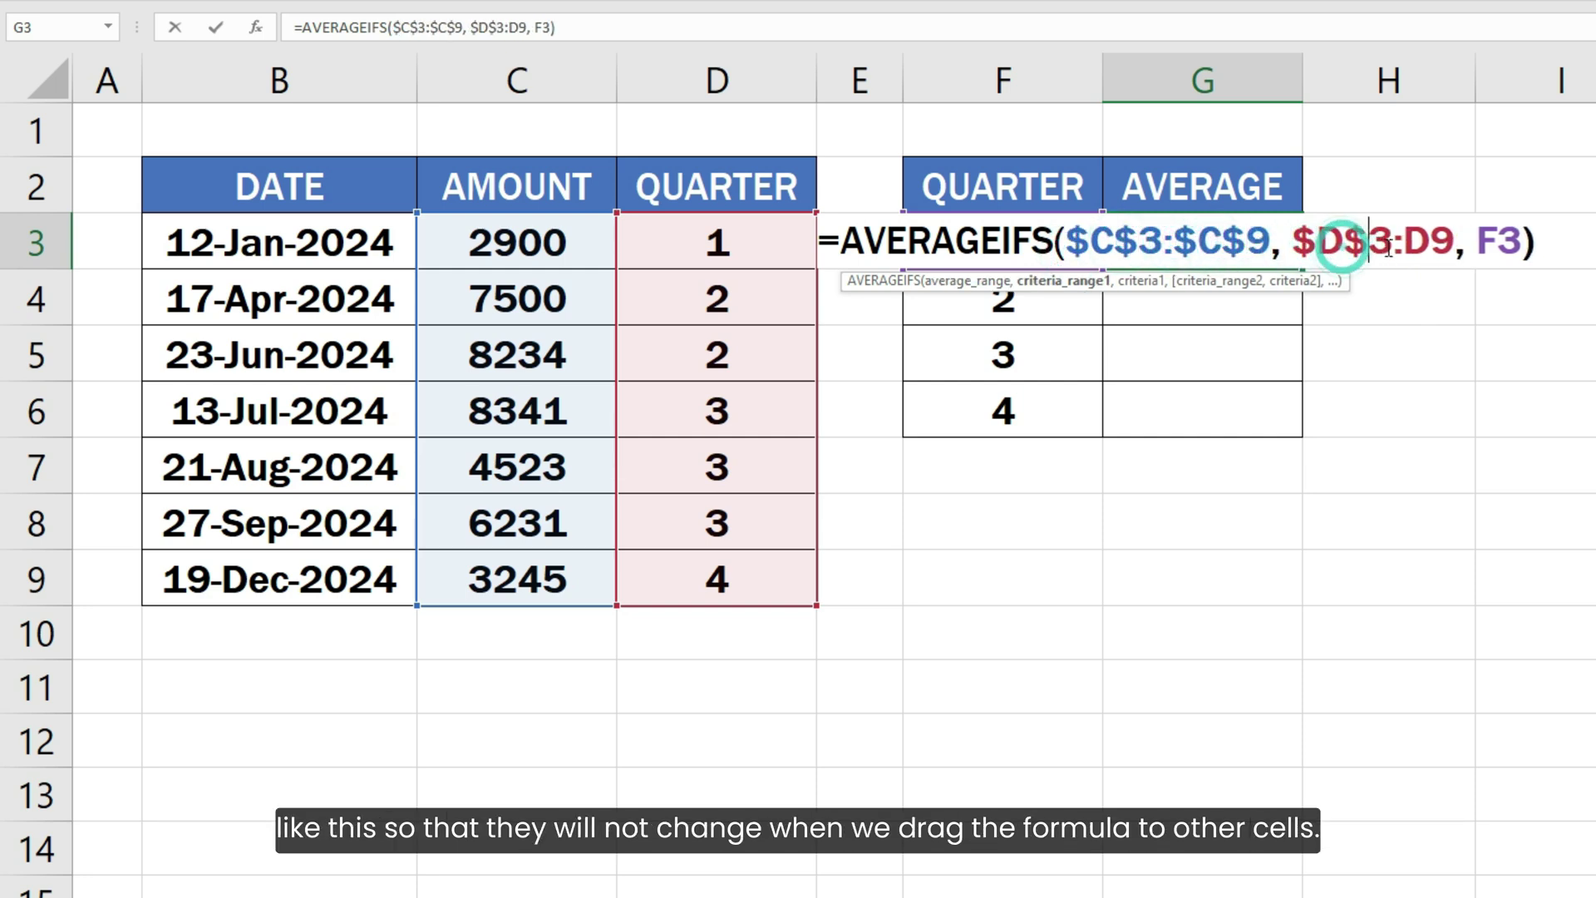
{"action": "left_click", "coordinate": [1403, 246]}
{"action": "type", "text": "$"}
{"action": "left_click", "coordinate": [1455, 246]}
{"action": "type", "text": "$D$"}
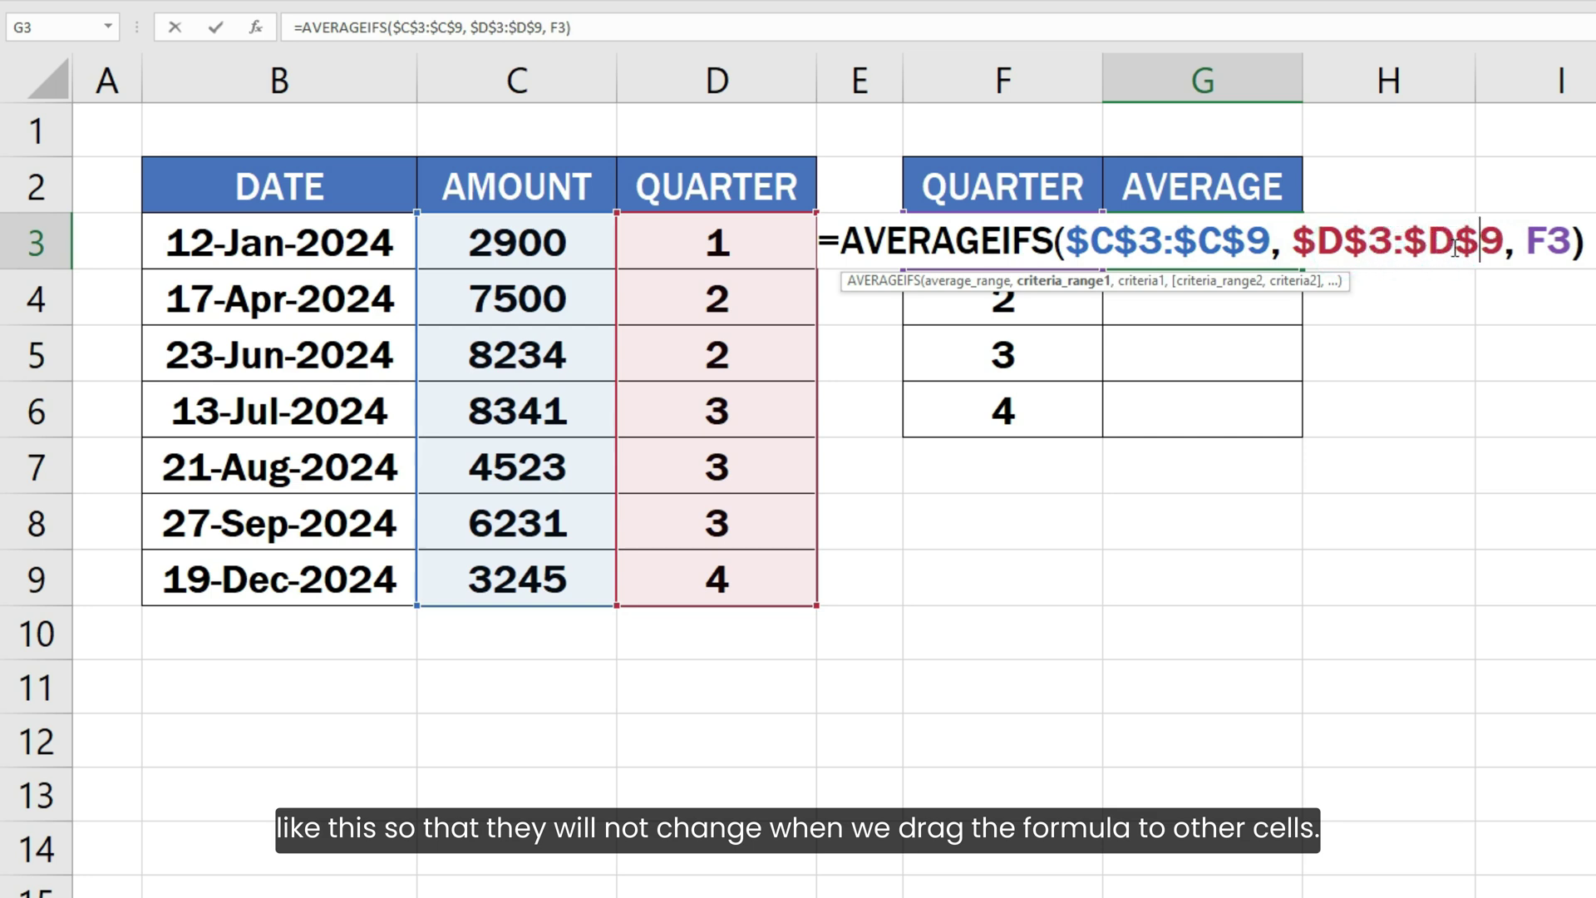
Commit the G3 average (2900) and fill it down to G6, giving 7867, 6365 and 3245.
{"action": "key", "text": "Return"}
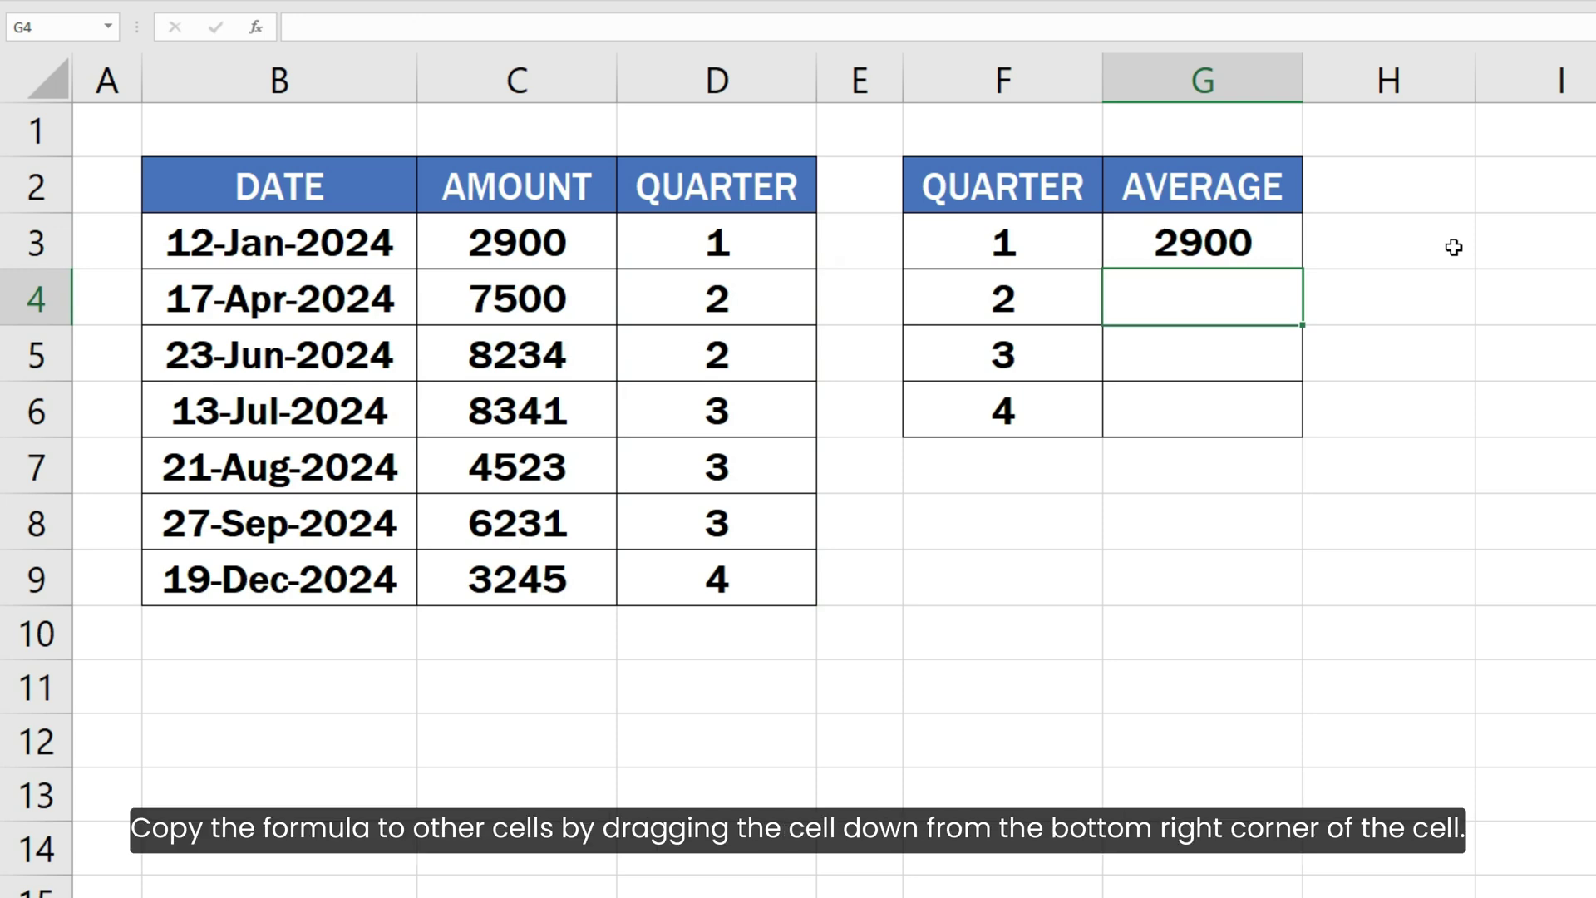
{"action": "left_click", "coordinate": [1279, 247]}
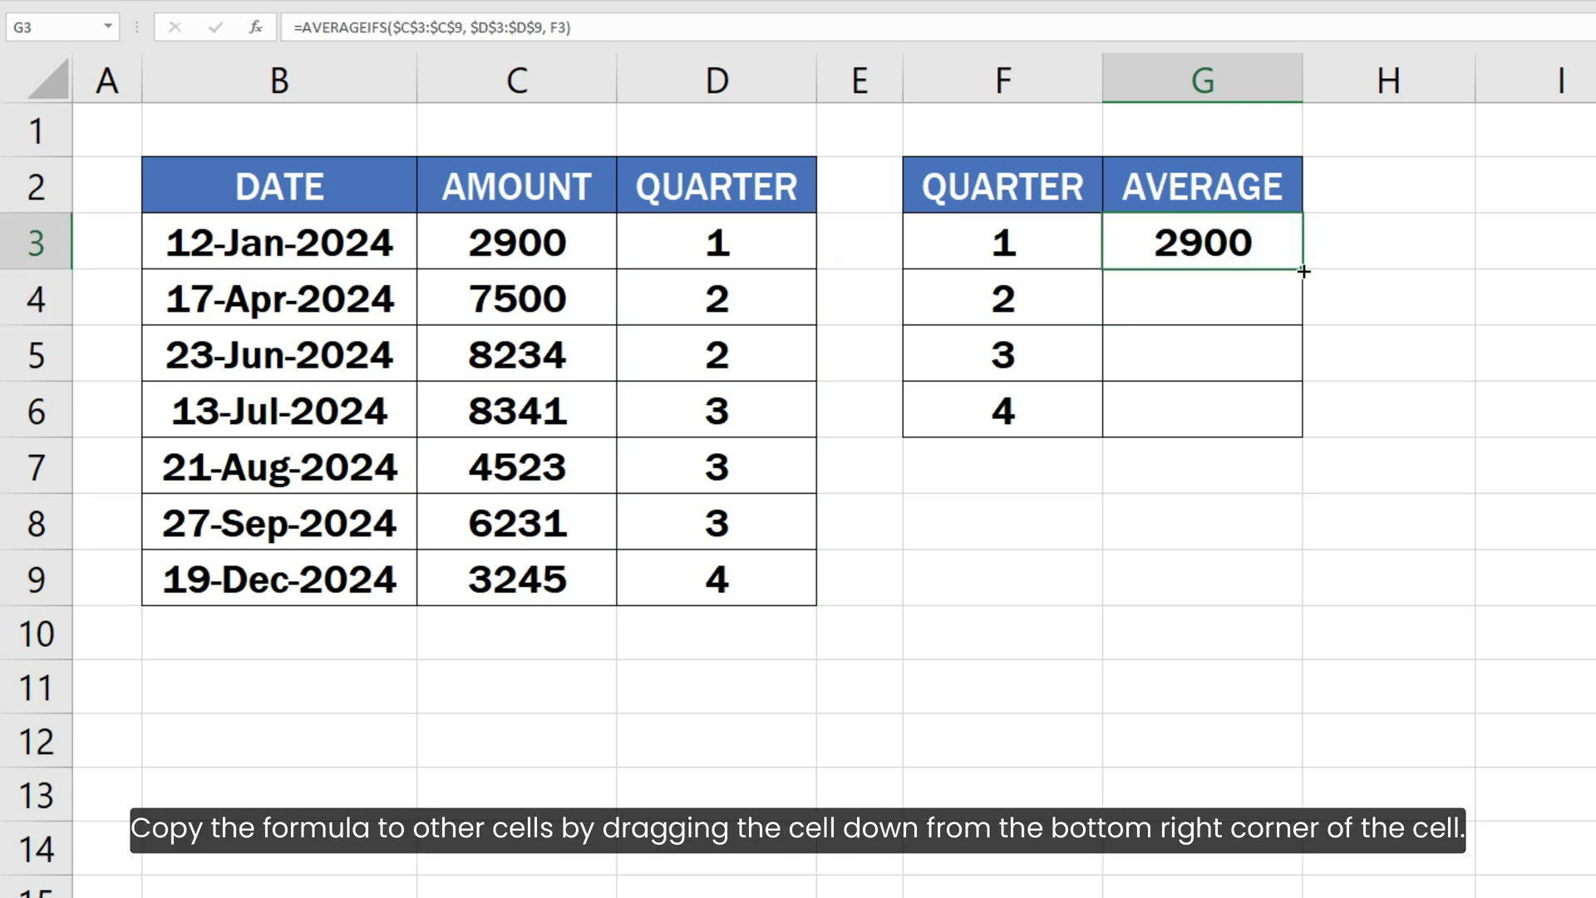
{"action": "left_click_drag", "start_coordinate": [1303, 272], "coordinate": [1318, 421]}
{"action": "left_click", "coordinate": [1338, 418]}
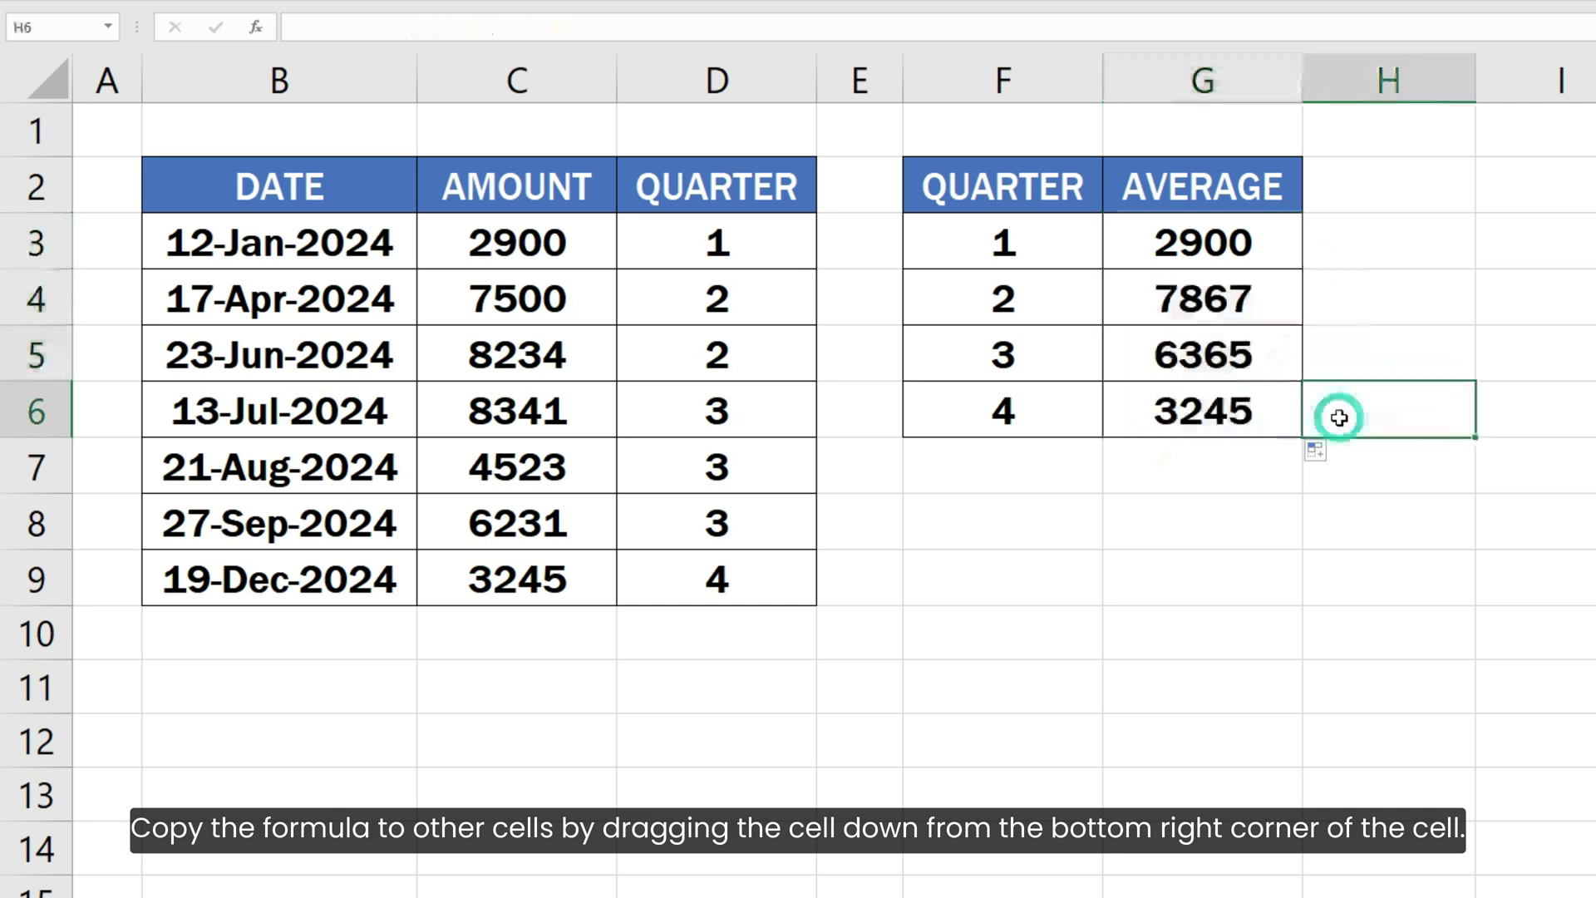